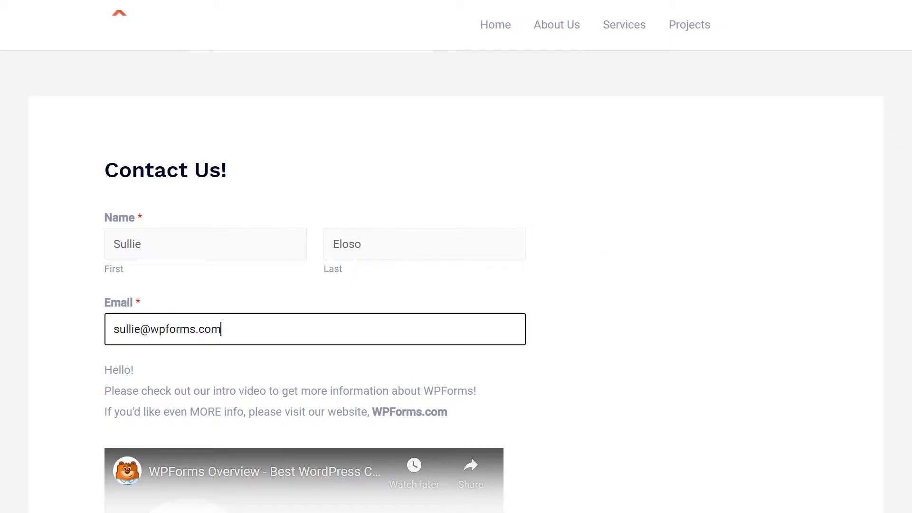
- View the published Contact Us form and play its embedded intro video
scroll(904, 114, down, 1)
scroll(906, 112, down, 5)
click(310, 306)
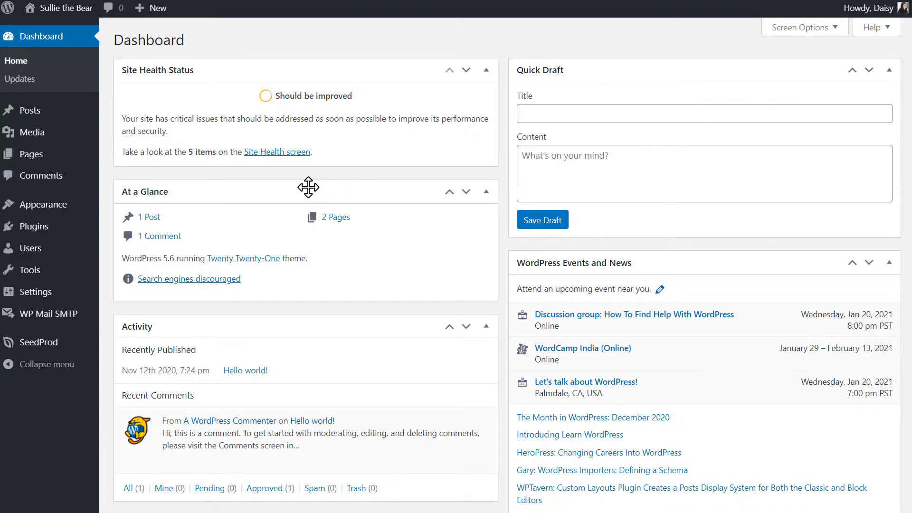
- Install and activate the WPForms plugin by uploading wpforms.zip, and open the WPForms settings
click(64, 231)
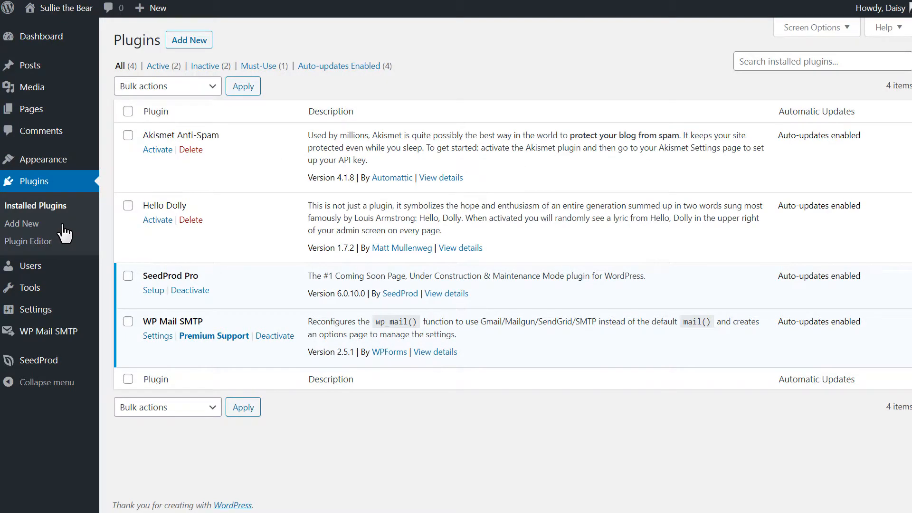
click(206, 42)
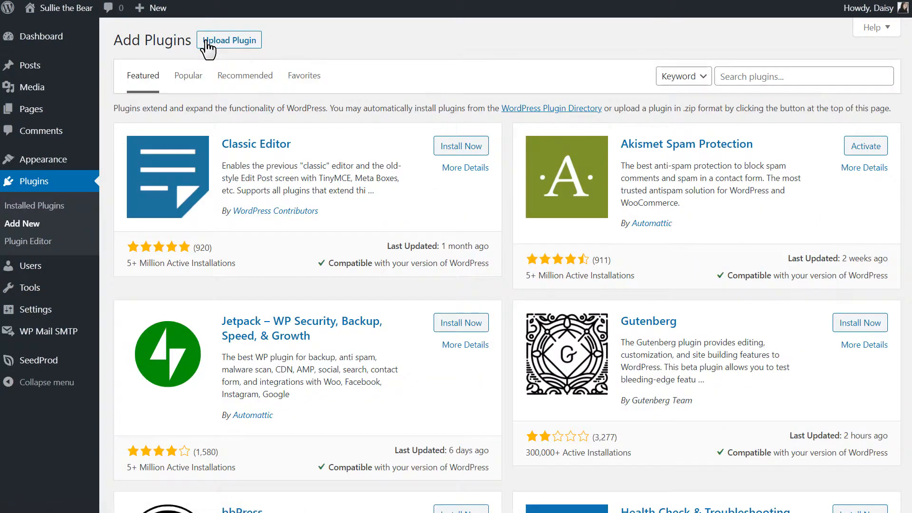
click(207, 42)
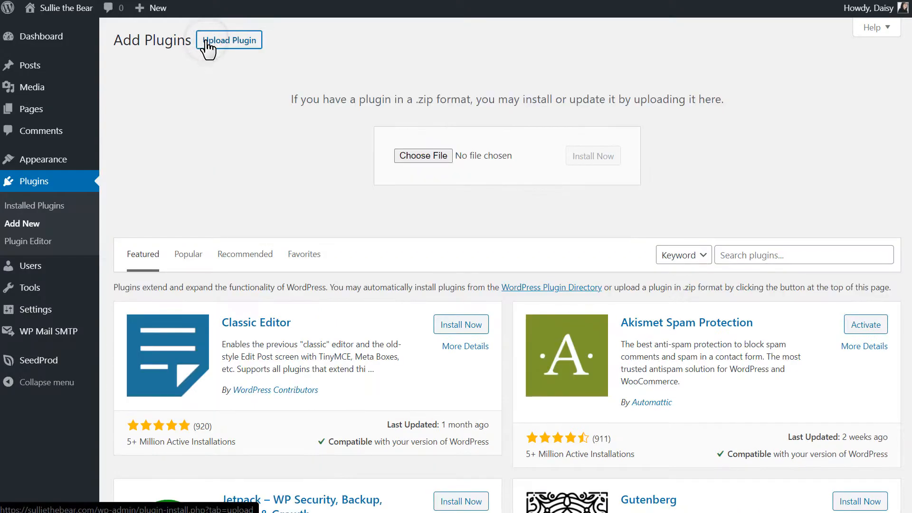
click(423, 155)
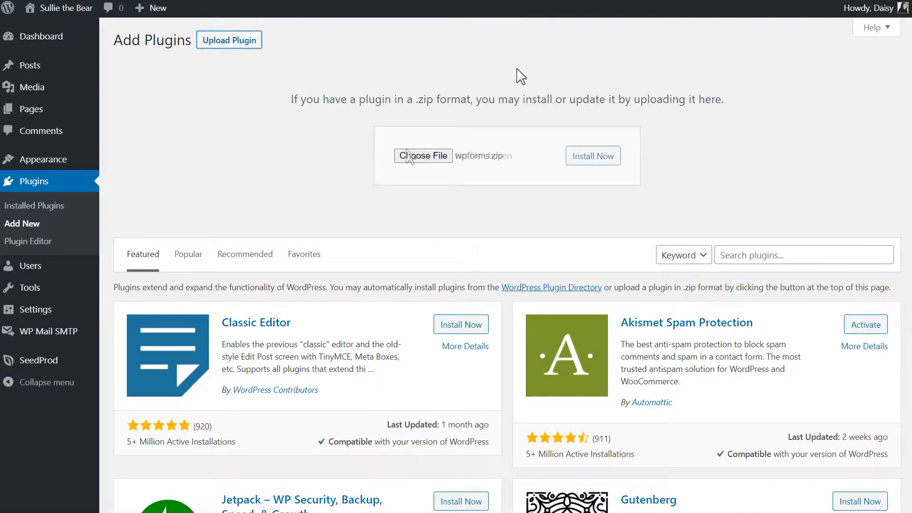
click(610, 158)
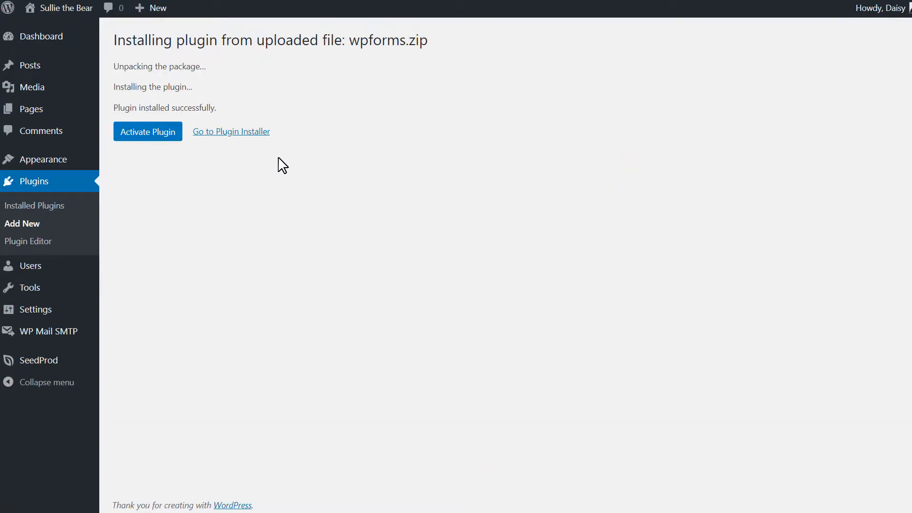
click(171, 142)
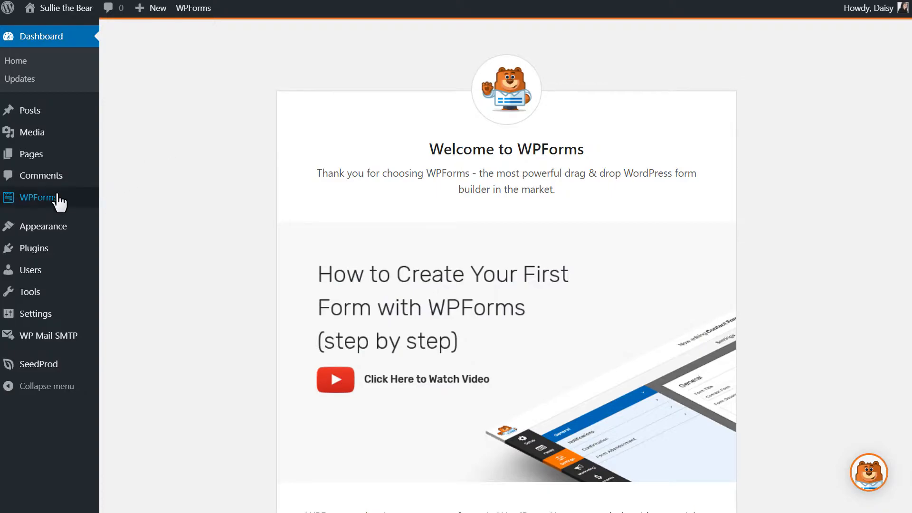
mouse_move(65, 201)
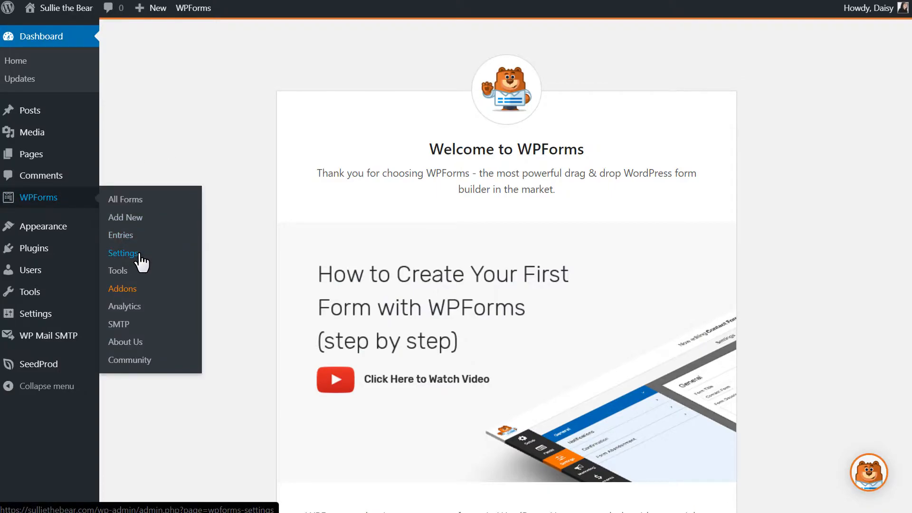
click(139, 259)
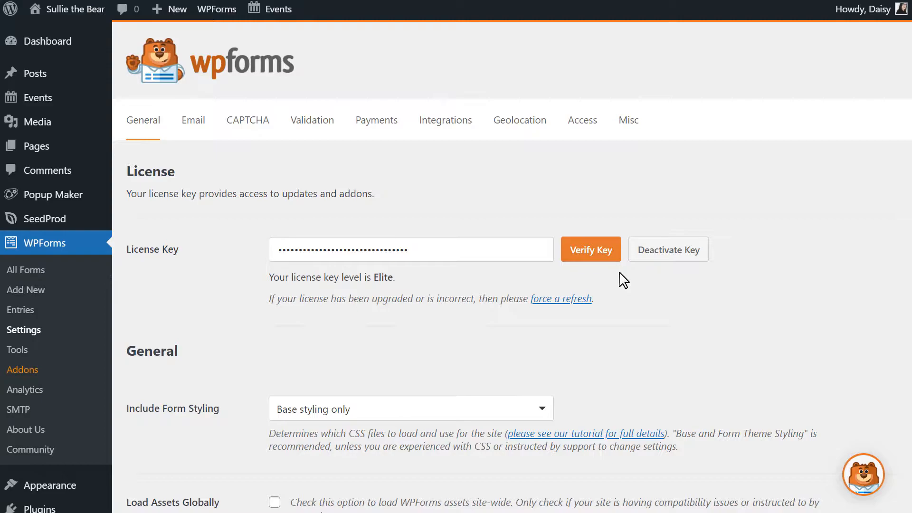
- Create a new form from the Simple Contact Form template
click(56, 289)
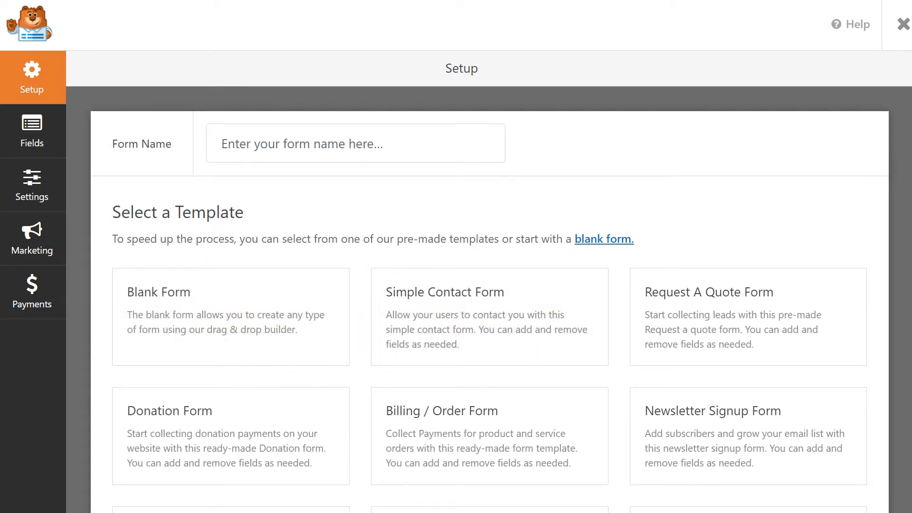
scroll(489, 299, down, 5)
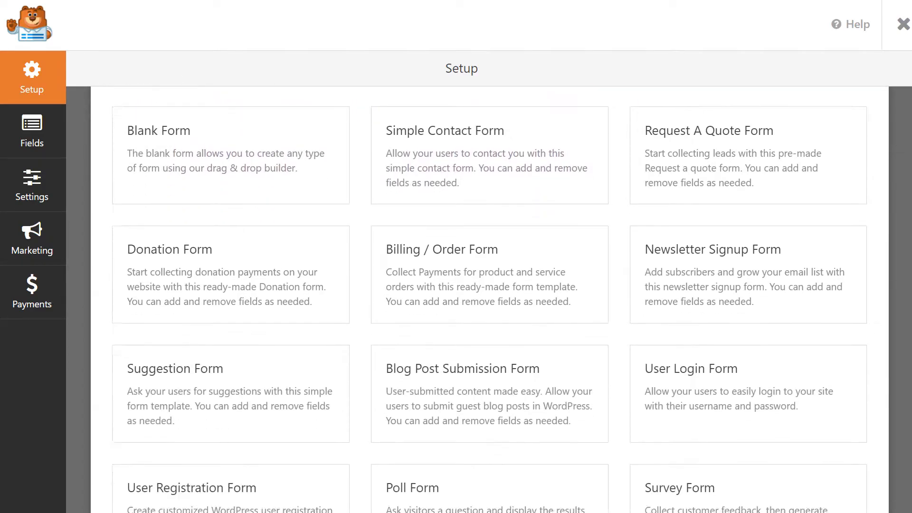
scroll(489, 299, down, 3)
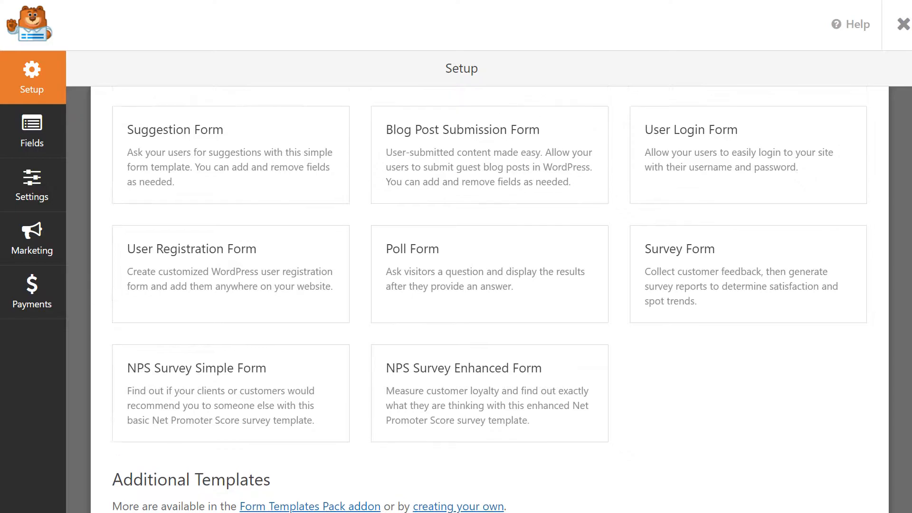
scroll(490, 299, up, 5)
scroll(490, 299, up, 4)
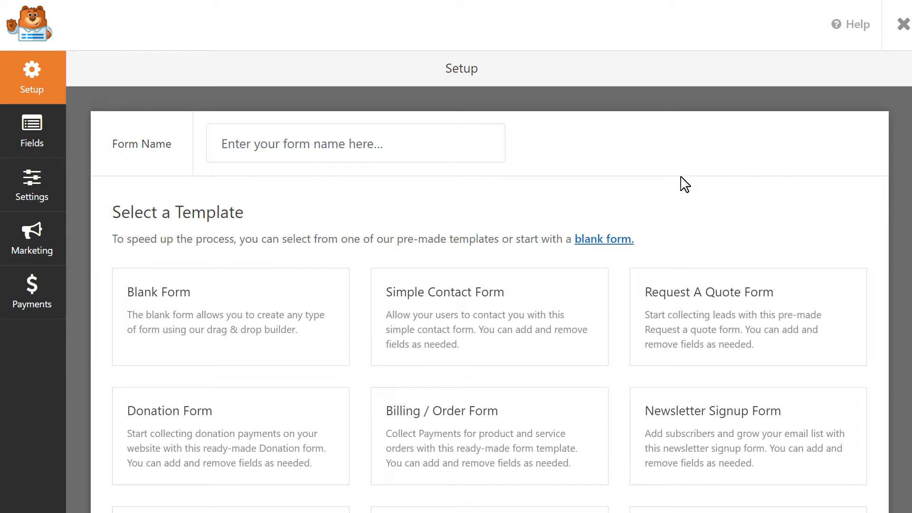
click(482, 318)
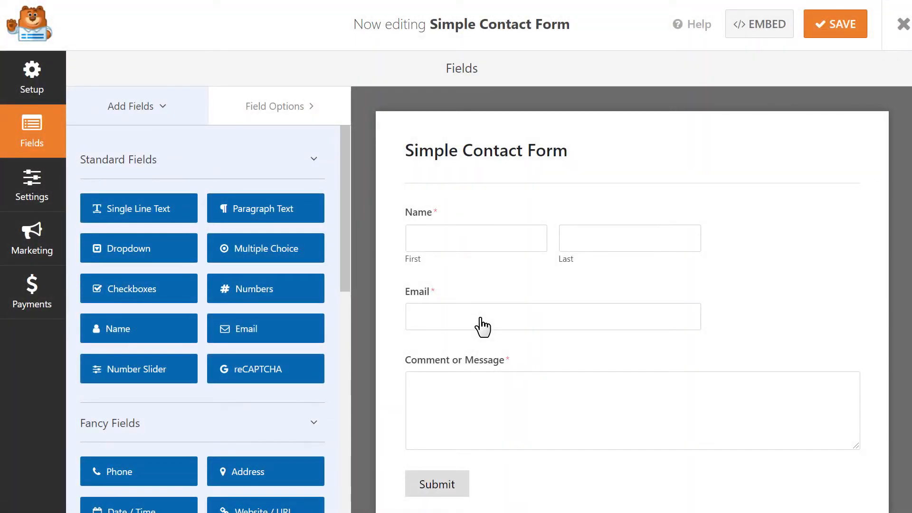
- Add a Single Line Text field above Name, and reorder the fields so Email comes first and Name follows the text field
drag(159, 208, 489, 205)
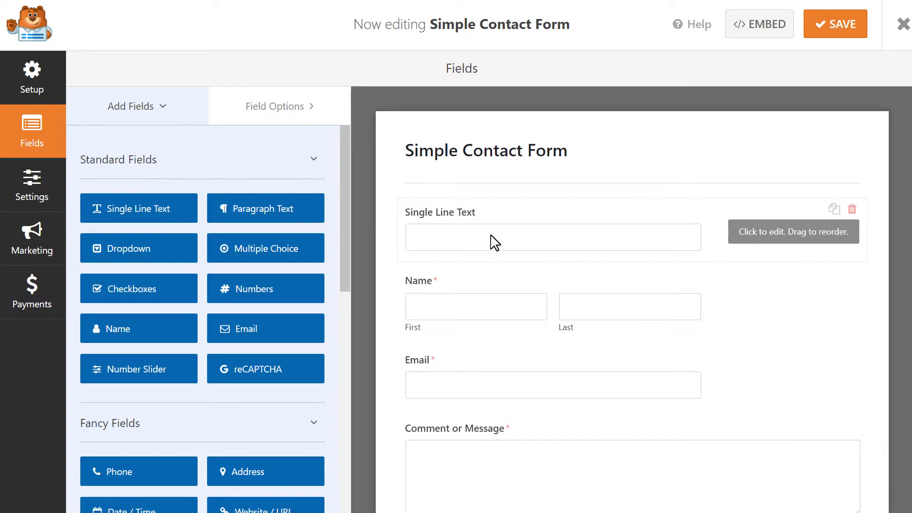
drag(489, 291, 481, 369)
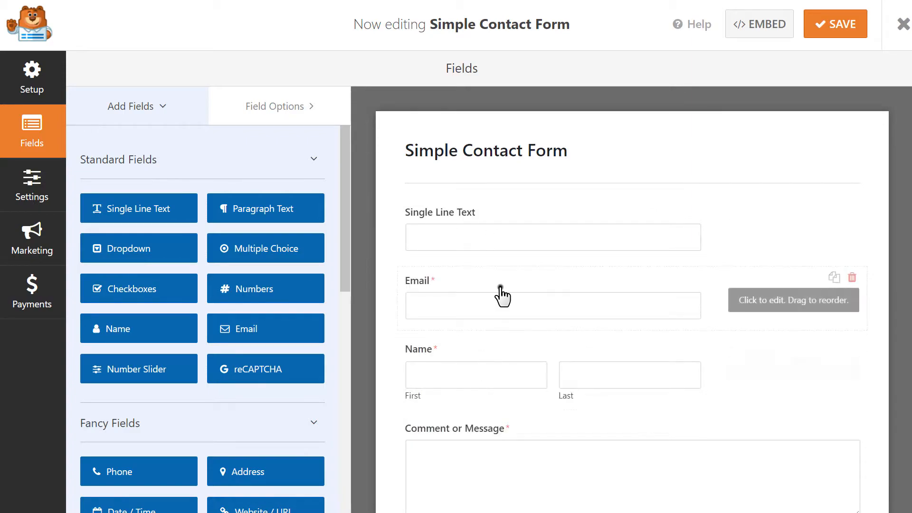
drag(501, 295, 500, 208)
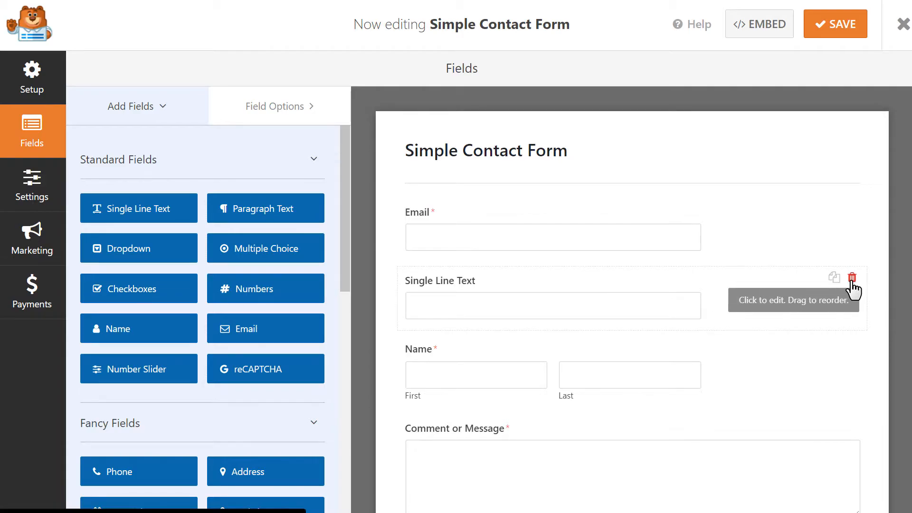
- Delete the Single Line Text field and move the Name field back above Email
click(851, 281)
click(420, 306)
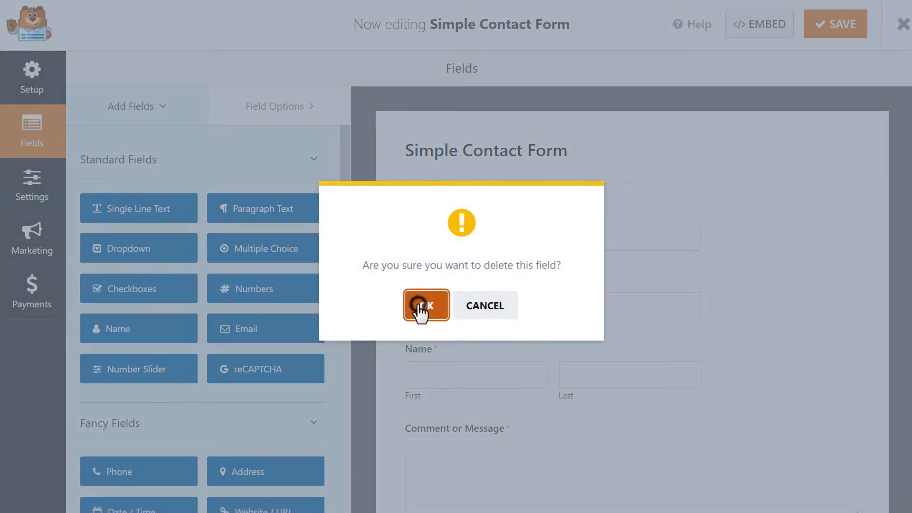
drag(470, 299, 491, 214)
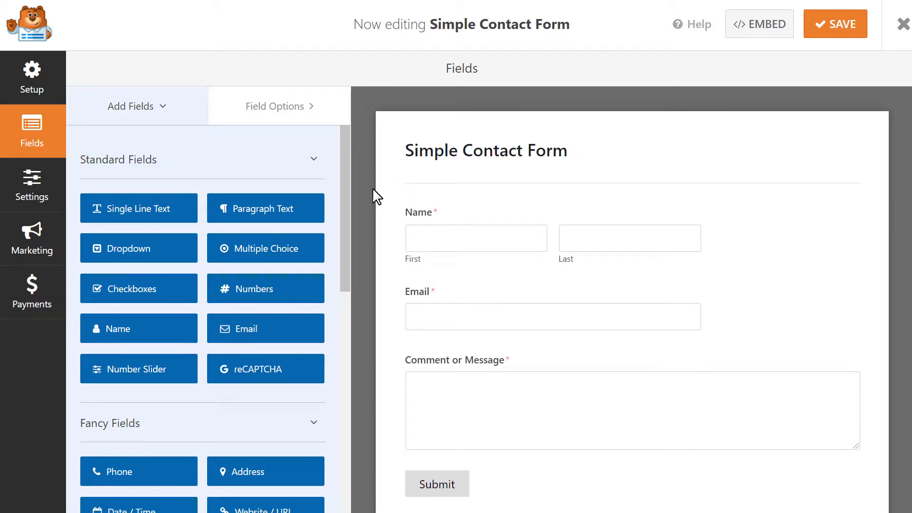
- Add an HTML field between Email and Comment or Message, and open its field options
drag(346, 164, 355, 297)
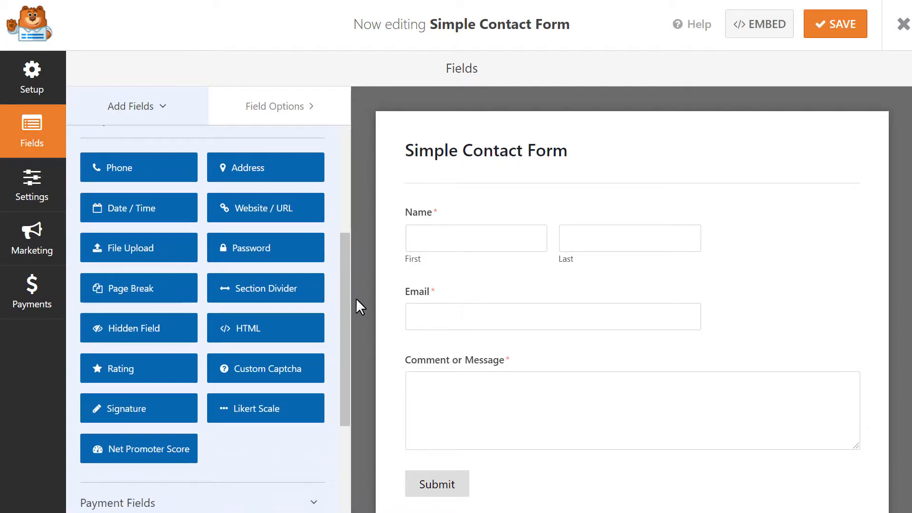
click(266, 334)
drag(272, 327, 482, 360)
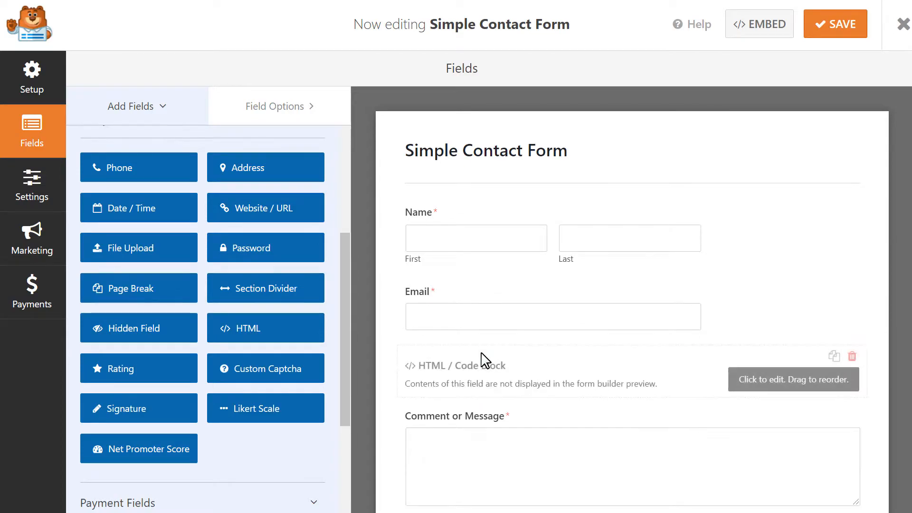
click(482, 360)
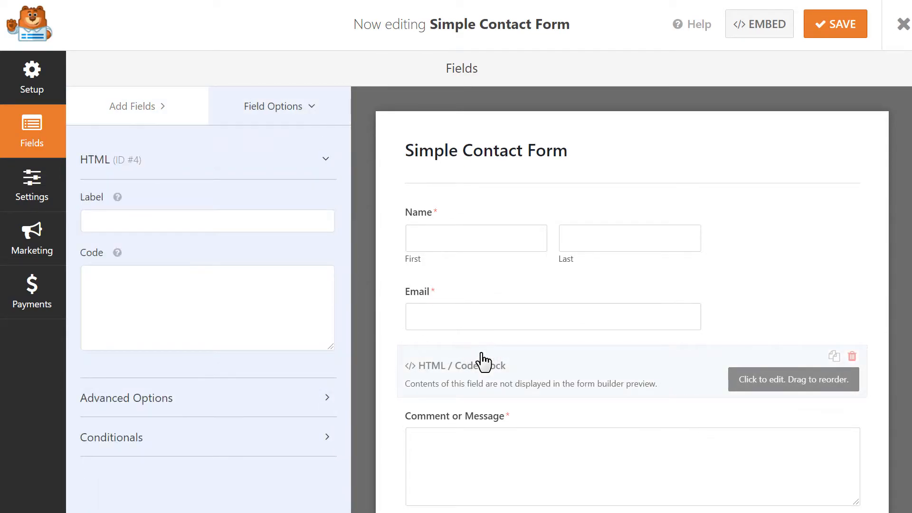
- Paste the copied 560 by 315 YouTube iframe embed code into the HTML field's code and save the form
click(271, 293)
text(<iframe width="560" height="315" src="https://www.youtube.com/embed/AWxXrHeWEQM" title="YouTube video player" frameborder="0" allow="accelerometer; autoplay; clipboard-write; encrypted-media; gyroscope; picture-in-picture" allowfullscreen></iframe>)
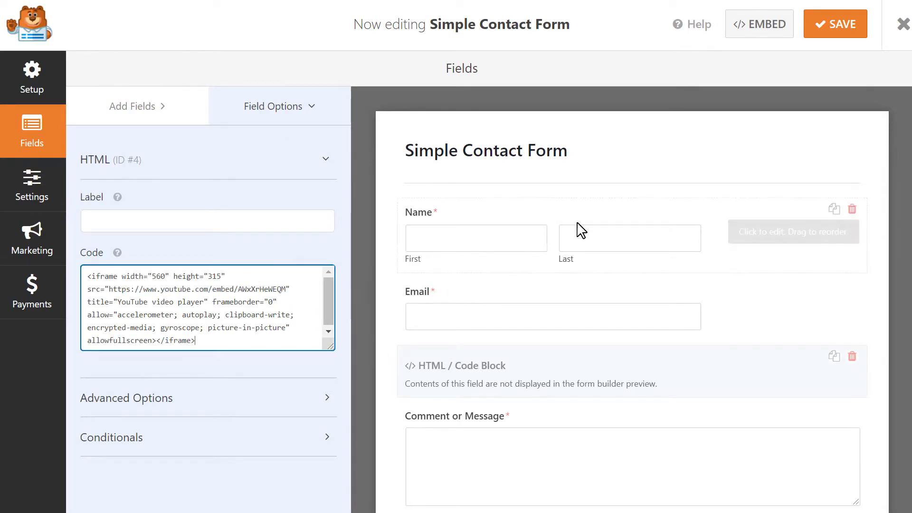
click(835, 30)
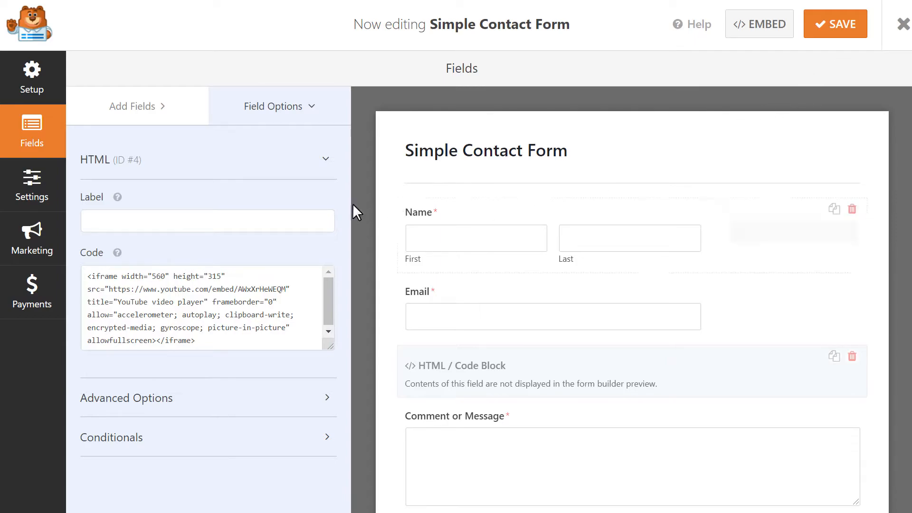
- In the form's default notification, add the Email field's smart tag to the send-to address, making it {admin_email},{field_id="1"}
click(38, 188)
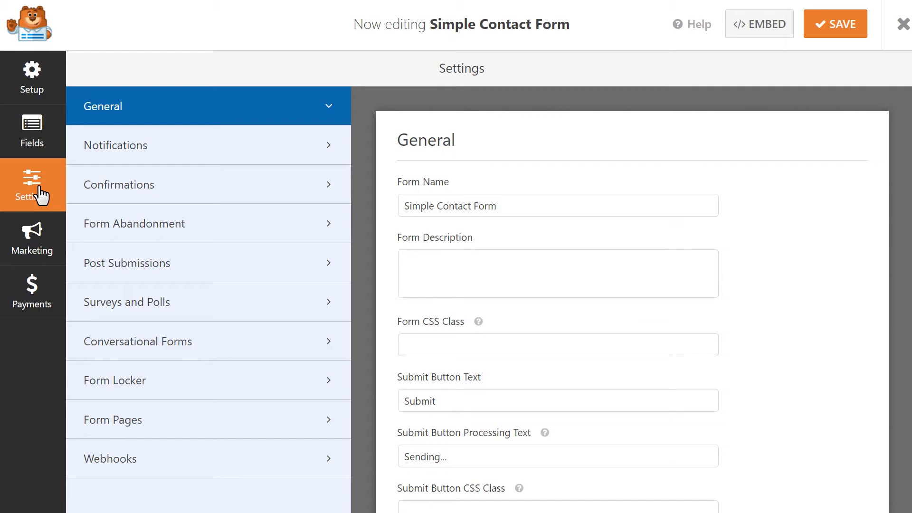
click(220, 148)
click(543, 304)
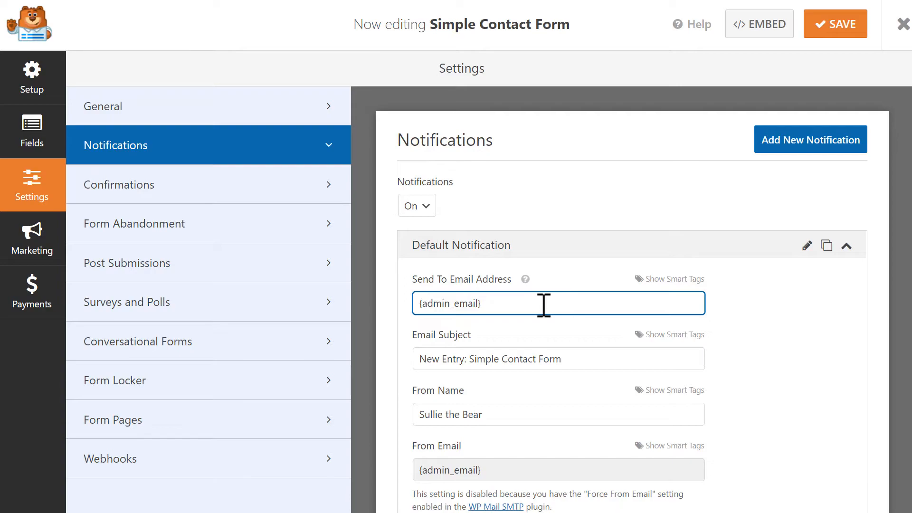
click(701, 280)
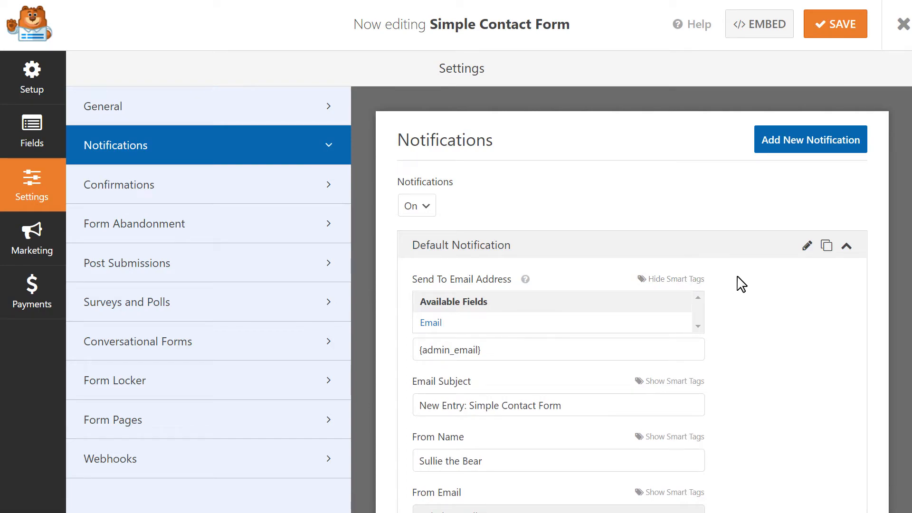
click(570, 323)
drag(569, 304, 481, 304)
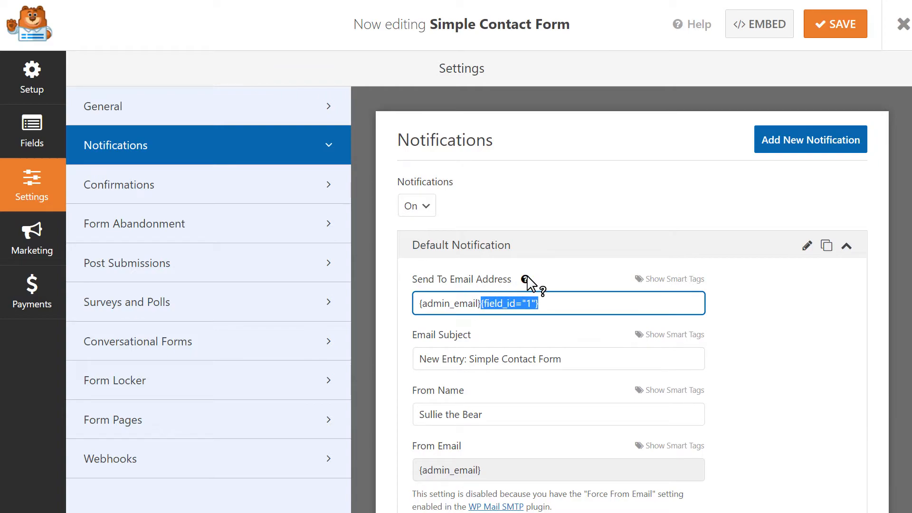
click(482, 304)
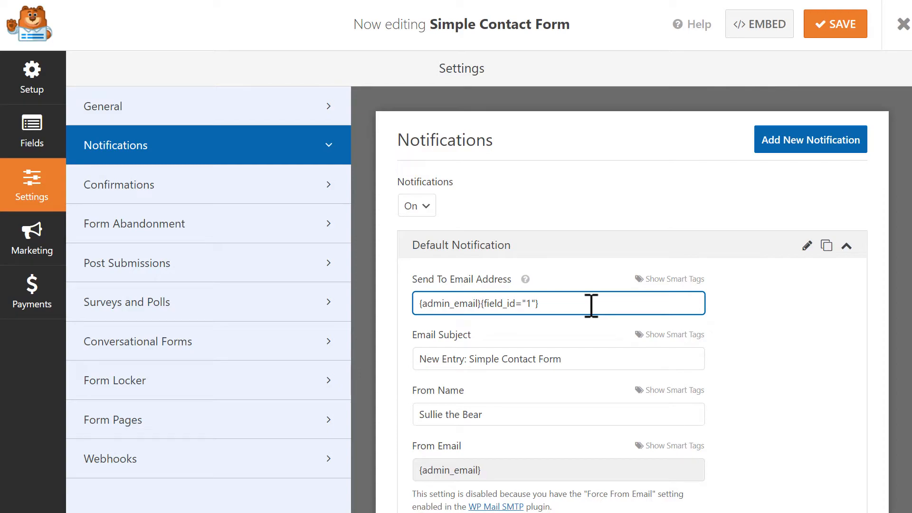
text(,)
- Review the default notification's Email Subject, From Name, Reply-To and Message settings
click(587, 359)
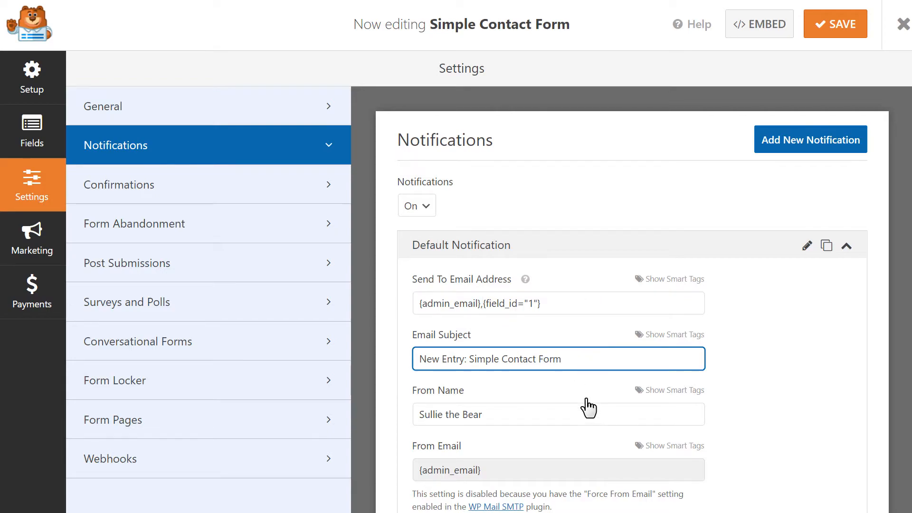
click(561, 420)
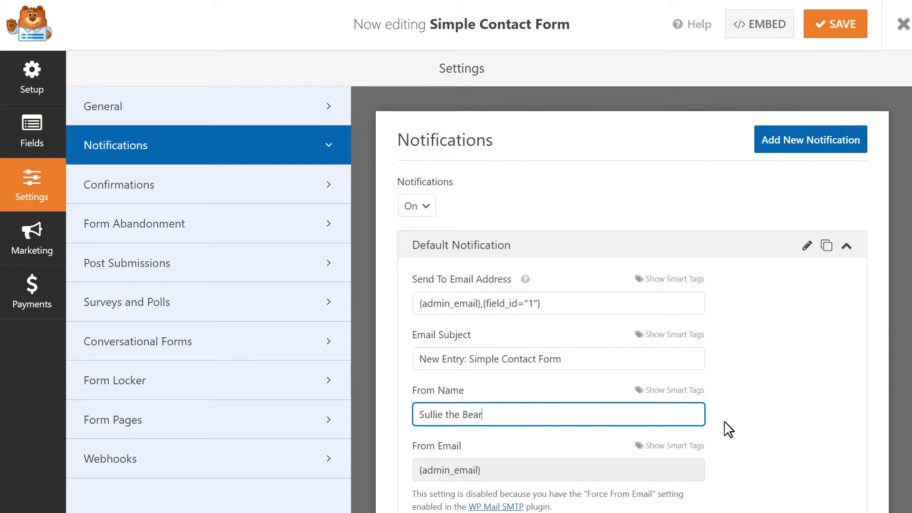
scroll(753, 426, down, 5)
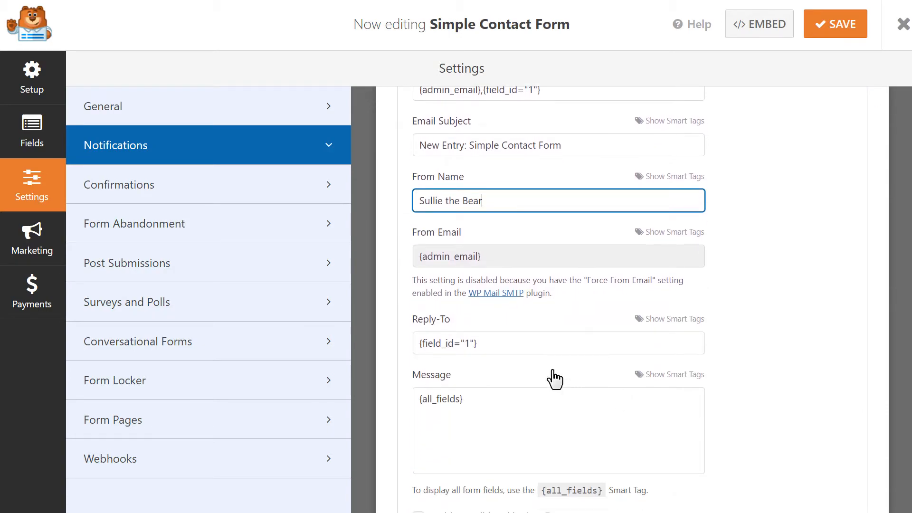
click(529, 346)
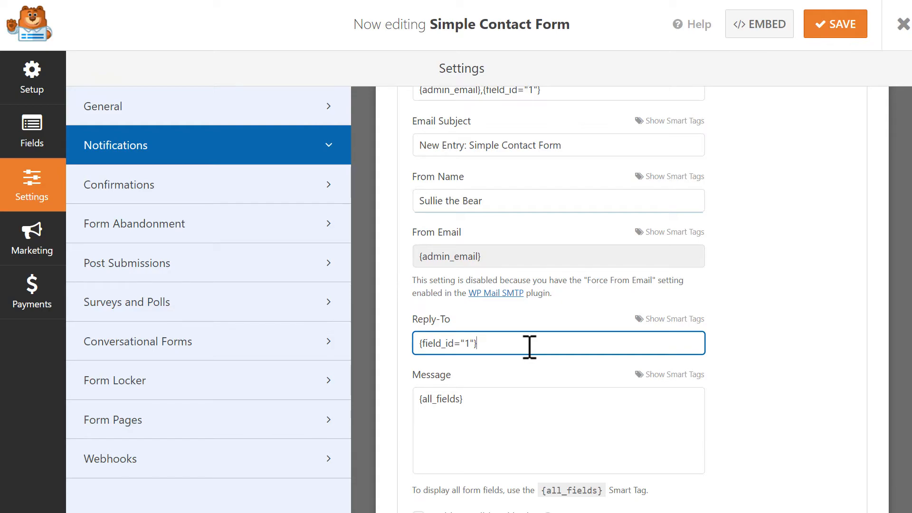
click(526, 408)
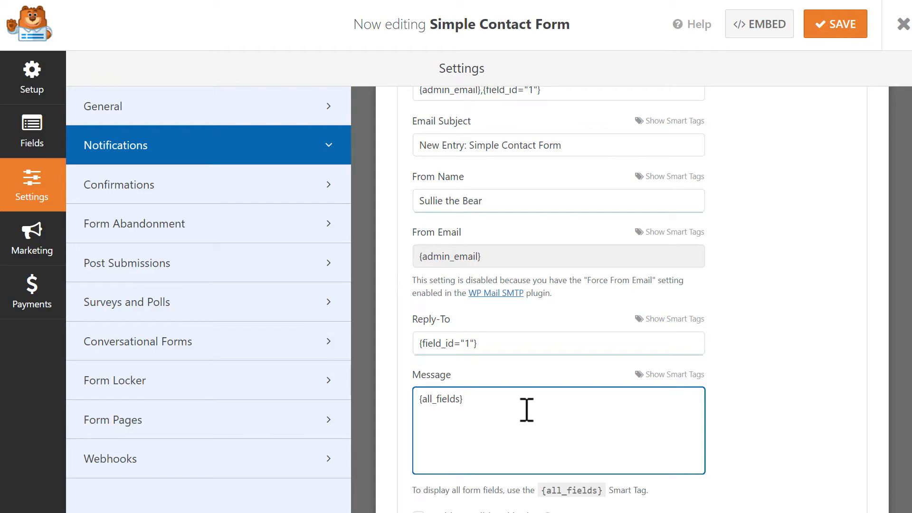
drag(526, 408, 413, 412)
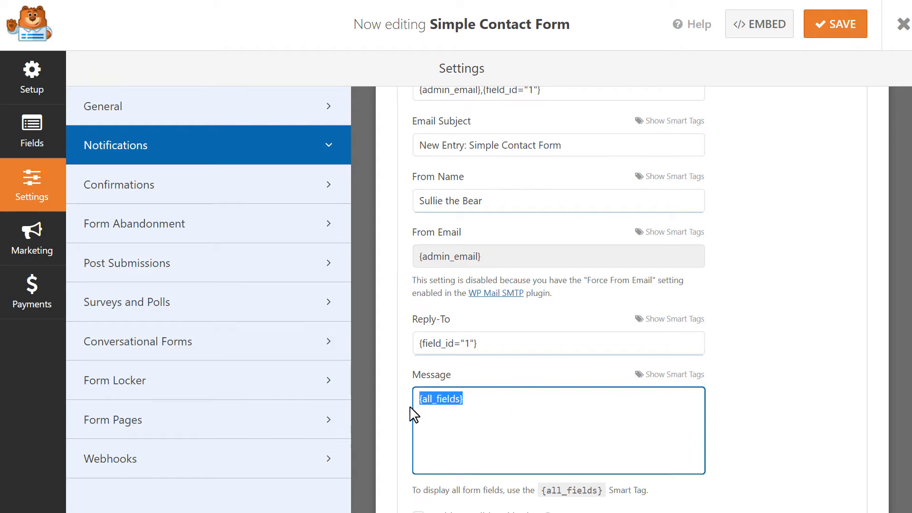
- Open the form's confirmation settings and review the default confirmation's available types and its Message text
click(511, 411)
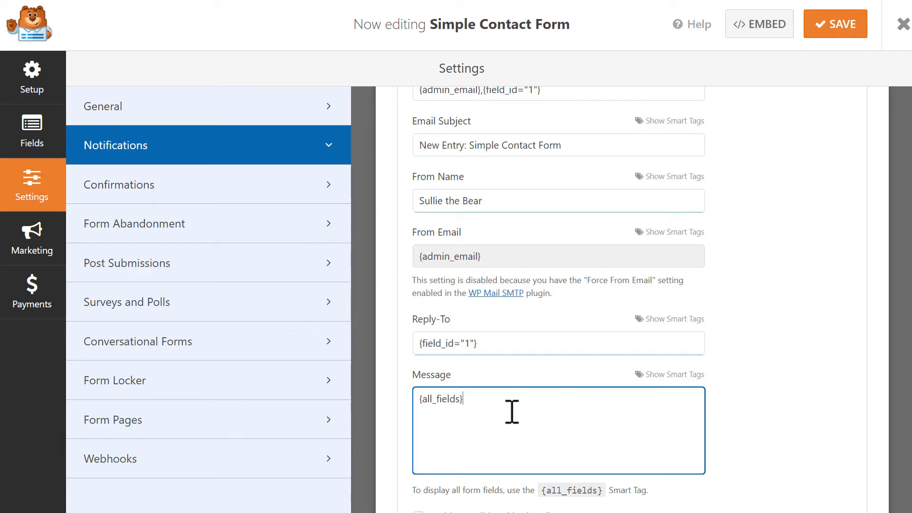
click(287, 183)
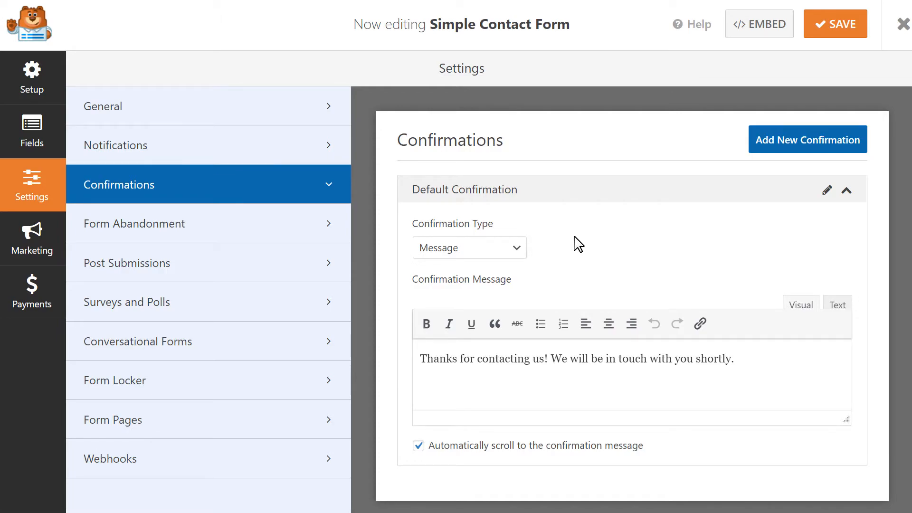
click(523, 251)
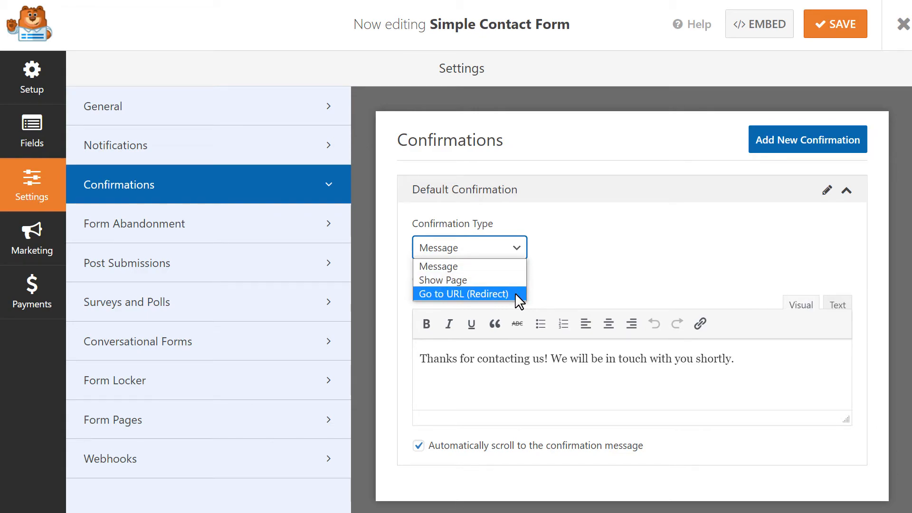
click(508, 266)
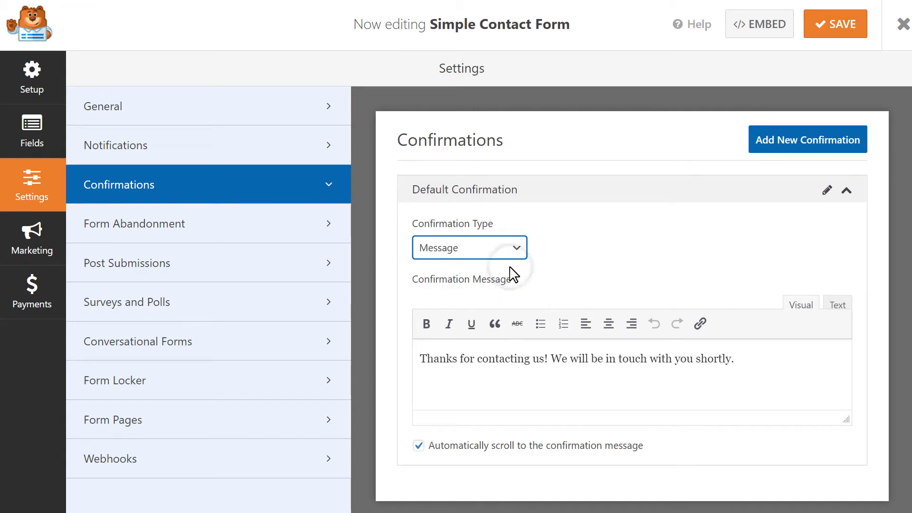
click(746, 358)
- Try the Show Page and Go to URL (Redirect) confirmation types on the default confirmation
click(517, 247)
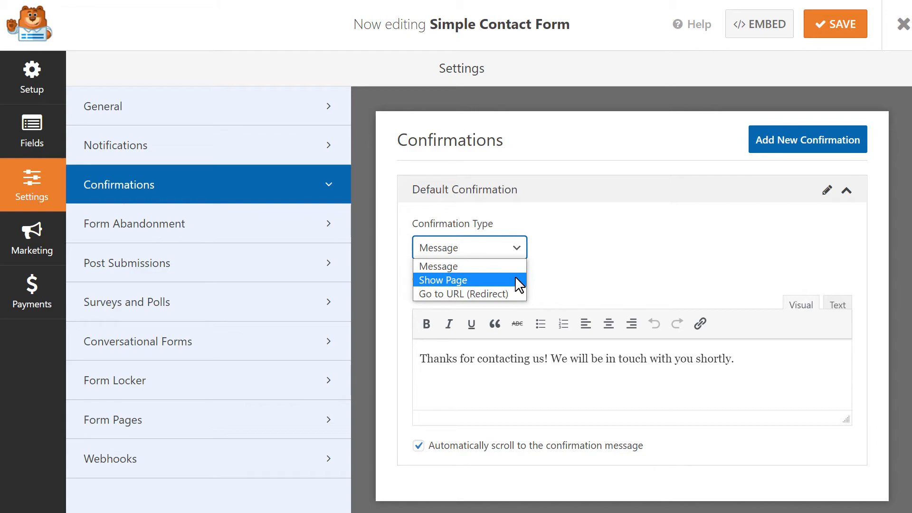
click(515, 278)
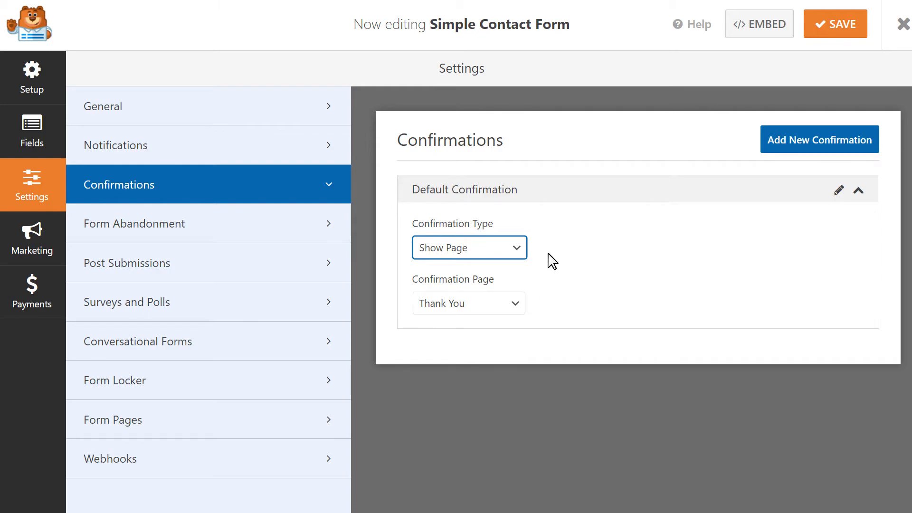
click(521, 247)
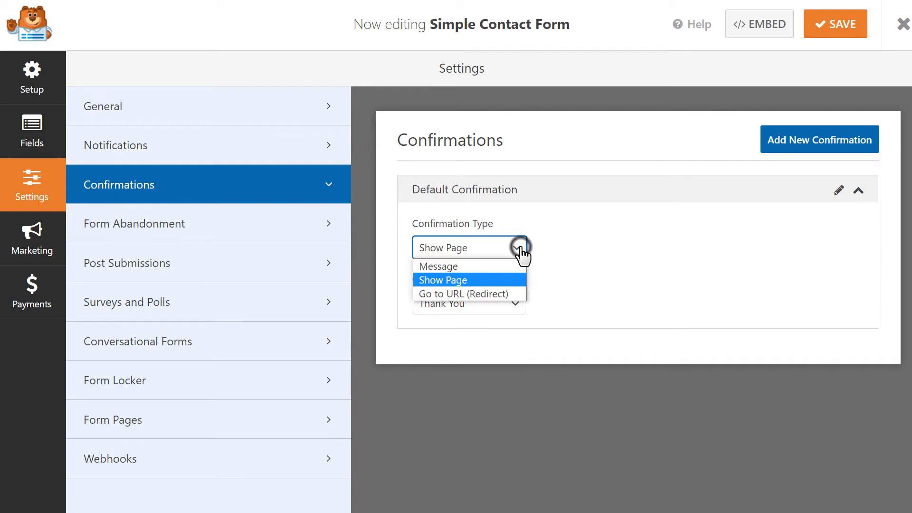
click(513, 295)
click(543, 302)
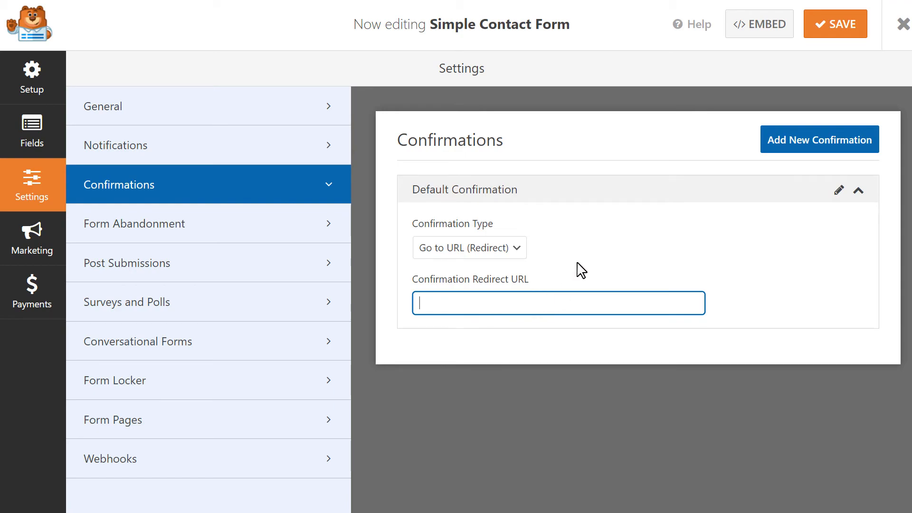
- Set the default confirmation's type to Message, save the form and exit the form builder
click(516, 254)
click(502, 264)
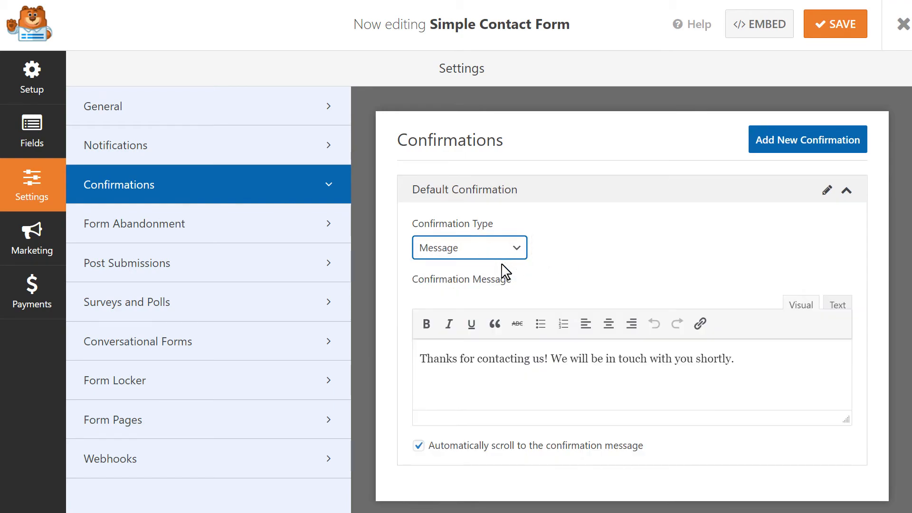
click(824, 28)
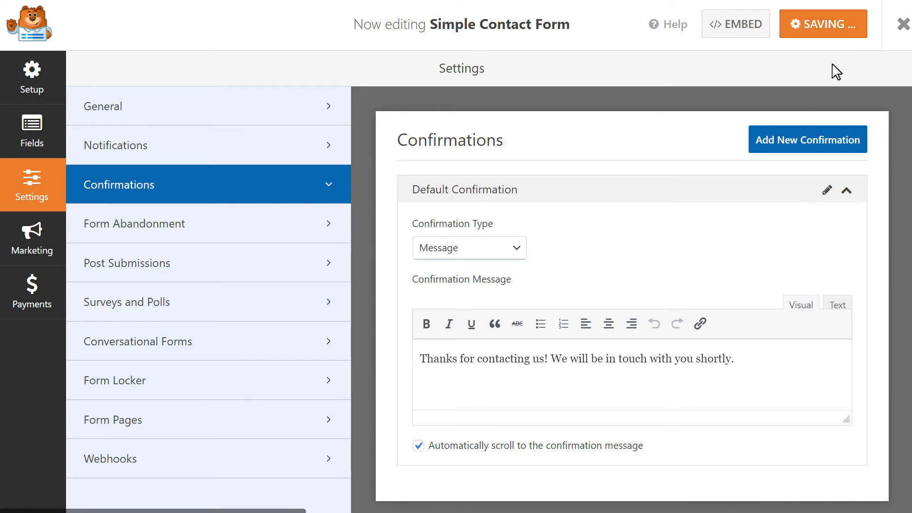
click(901, 24)
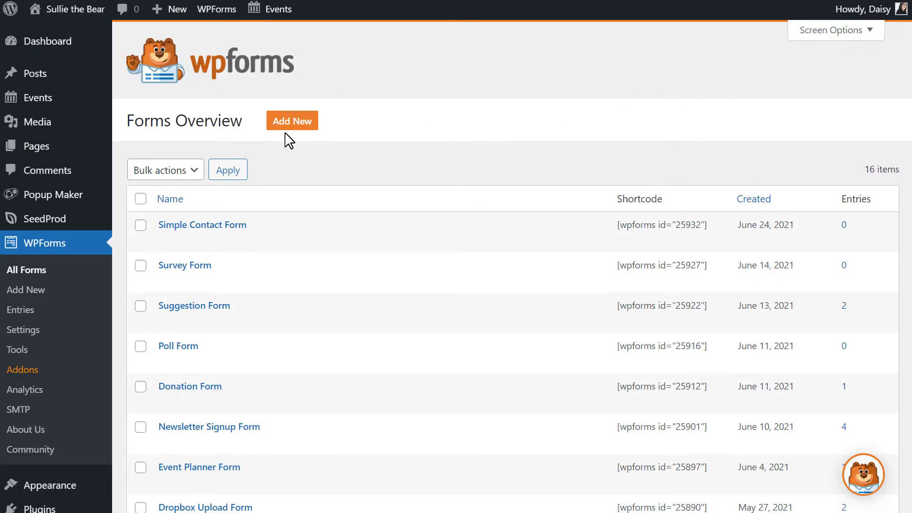
- Create a new WordPress page titled "Contact Us!"
mouse_move(51, 148)
click(127, 166)
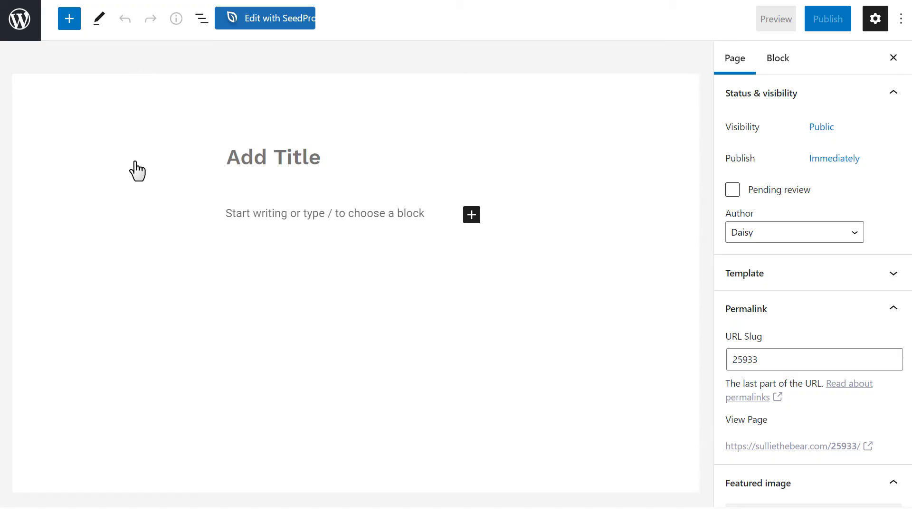
text(Contact Us!)
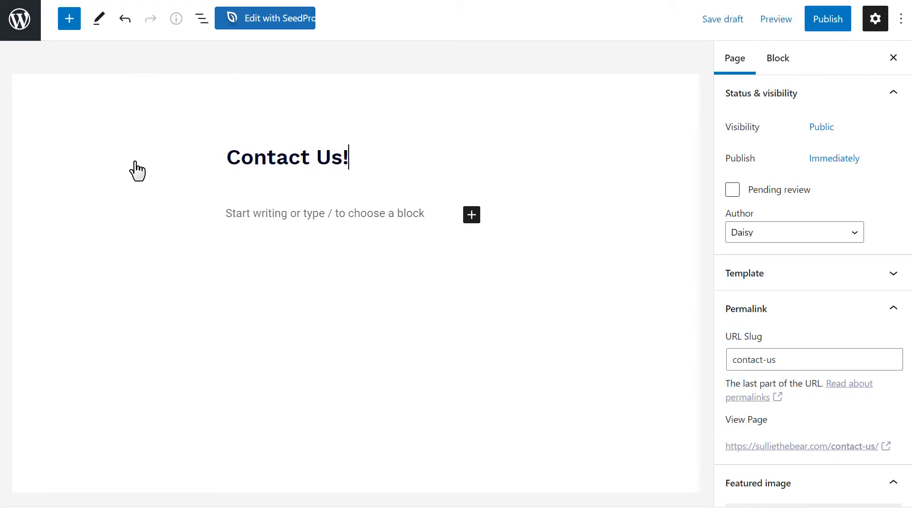
- Insert a WPForms block below the page title and select Simple Contact Form as its form
click(471, 214)
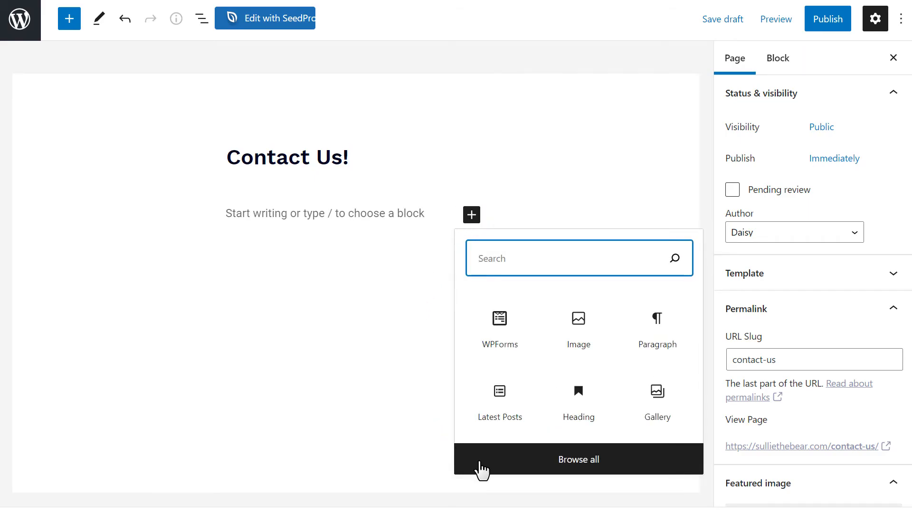
text(wpforms)
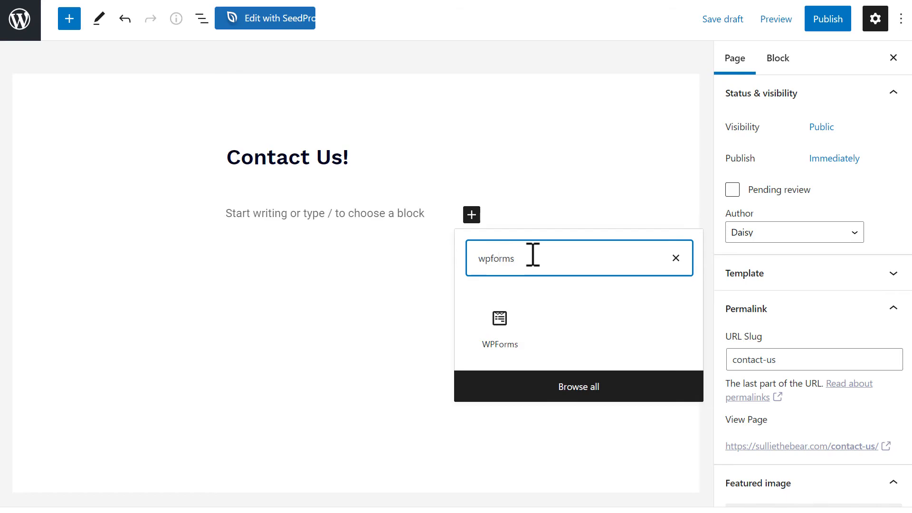
click(503, 323)
click(493, 335)
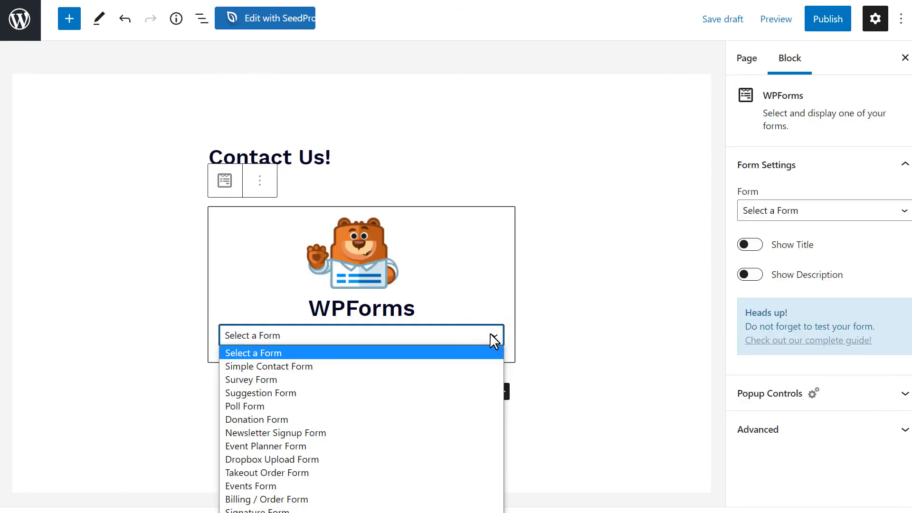
click(474, 368)
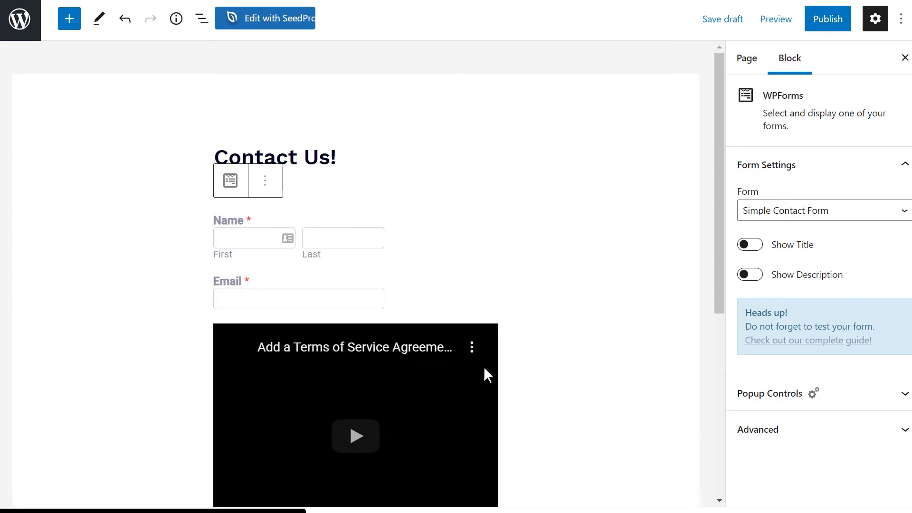
- Publish the Contact Us! page and view the live page with its embedded form and video
click(829, 23)
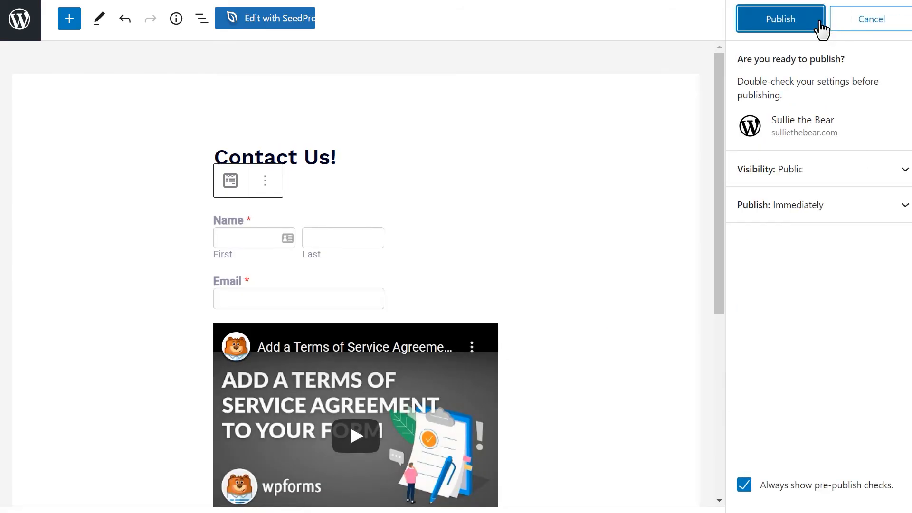
click(820, 27)
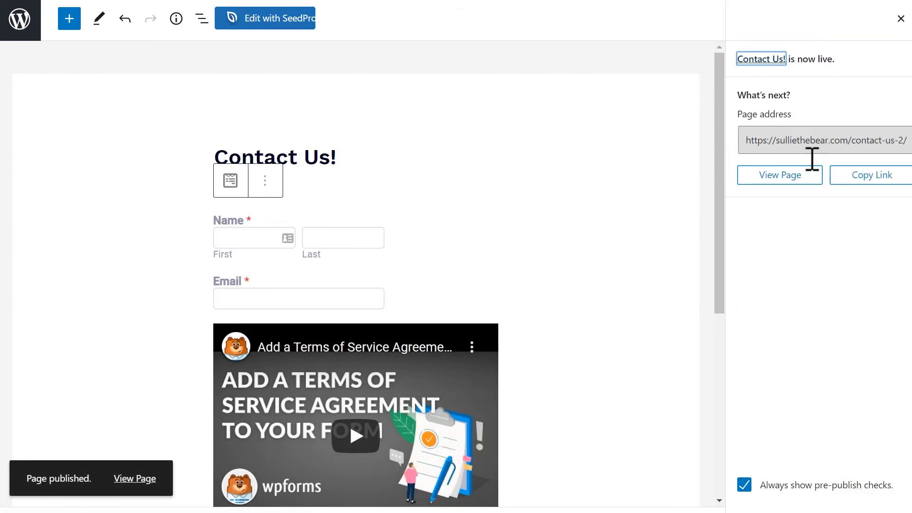
click(807, 183)
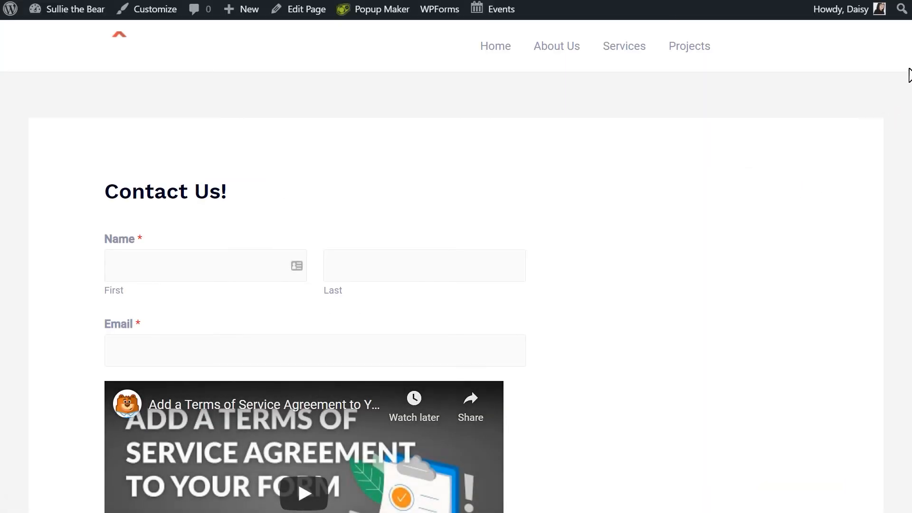
scroll(907, 77, down, 5)
scroll(902, 133, up, 3)
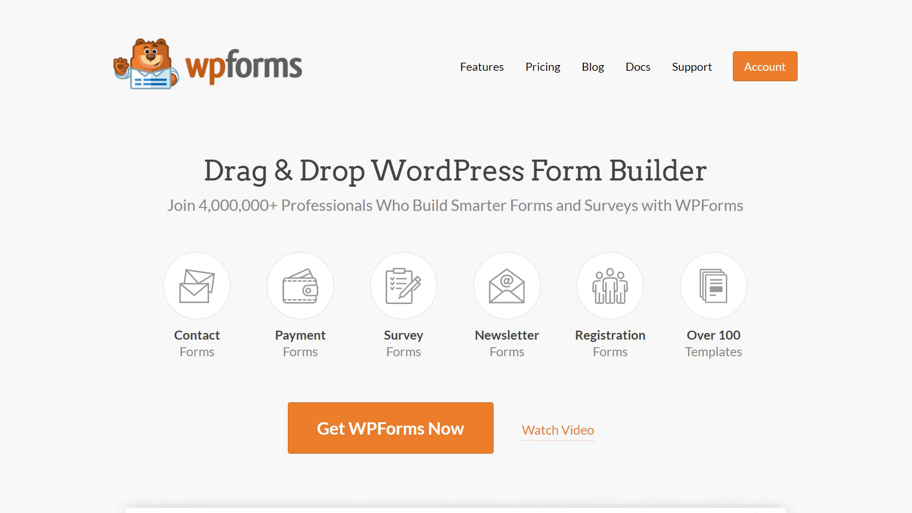